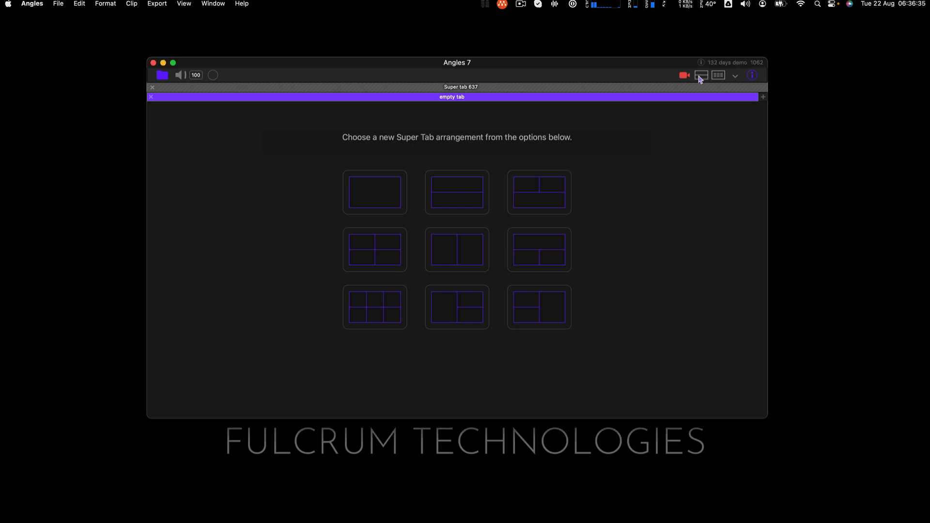
Open a Movie and Timeline super tab and add the TAC video file to its collection as a new angle
{"action": "left_click", "coordinate": [700, 77]}
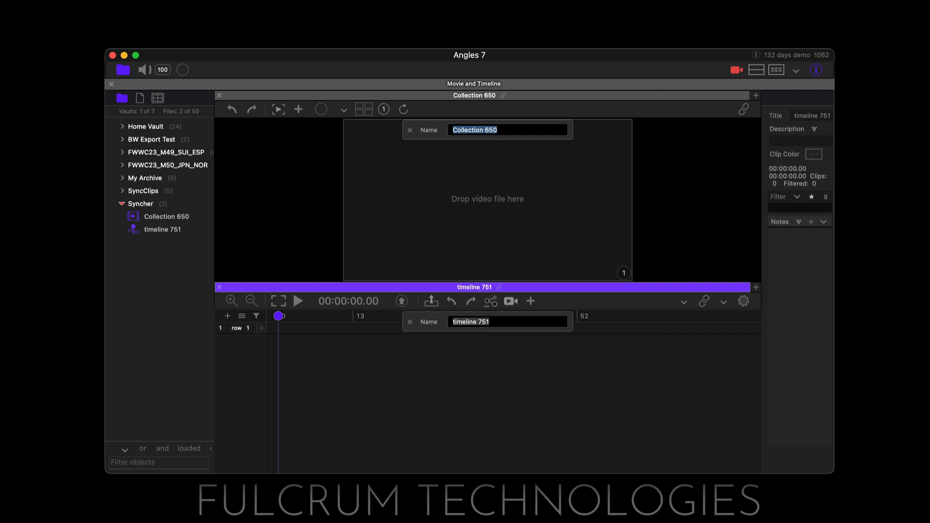
{"action": "key", "text": "super+Tab"}
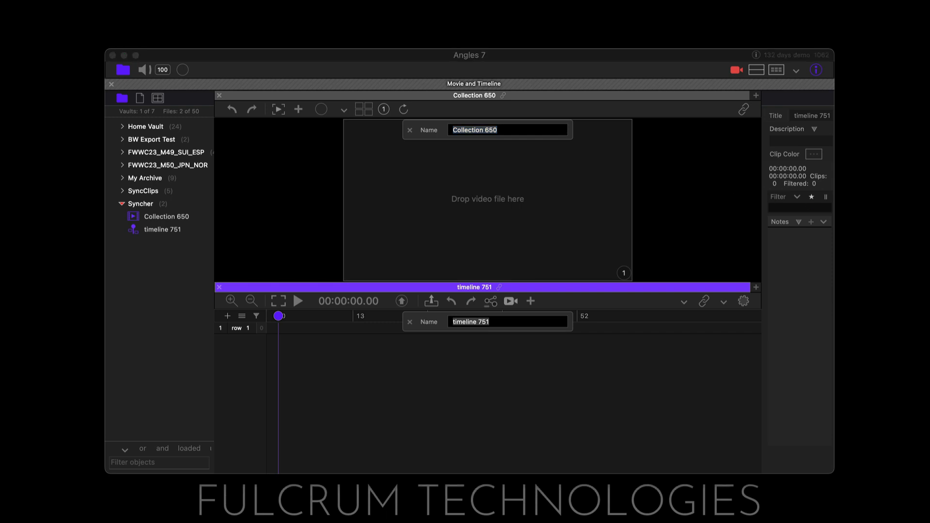
{"action": "left_click_drag", "start_coordinate": [899, 370], "coordinate": [439, 209]}
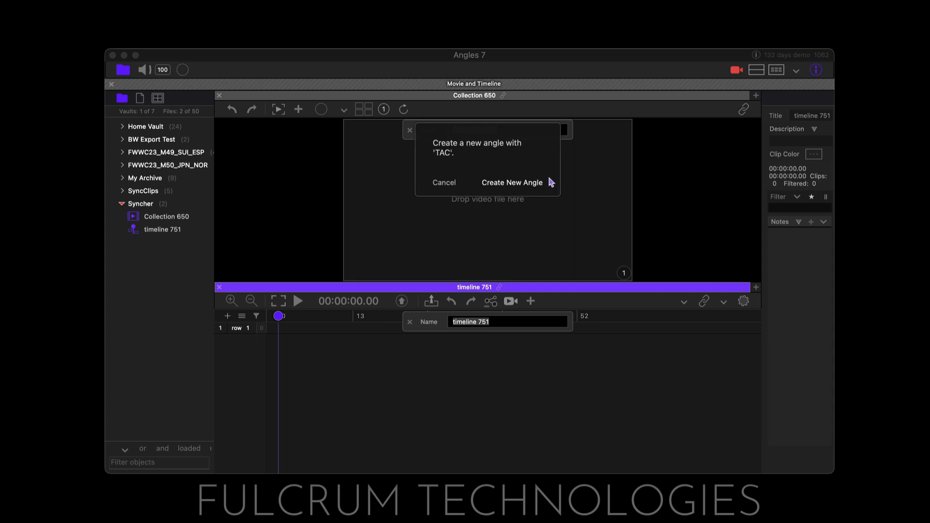
{"action": "left_click", "coordinate": [527, 183]}
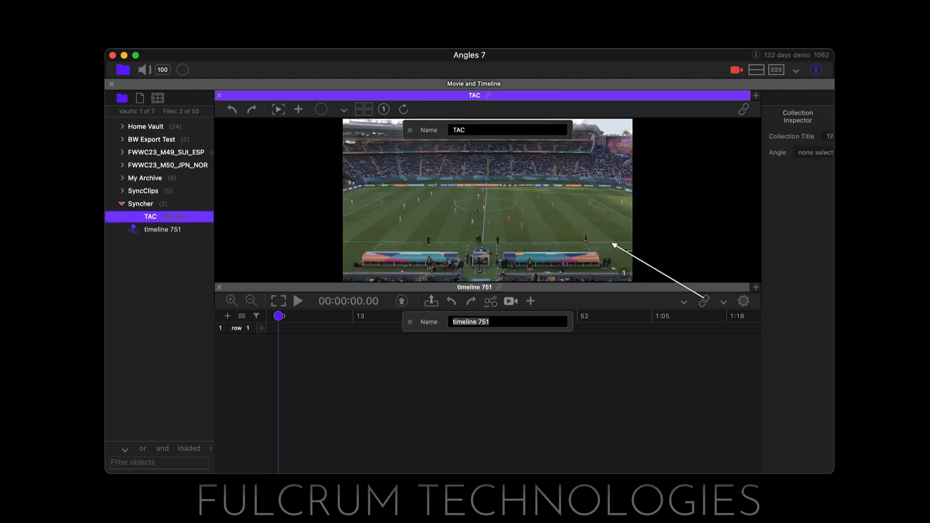
{"action": "left_click", "coordinate": [410, 131]}
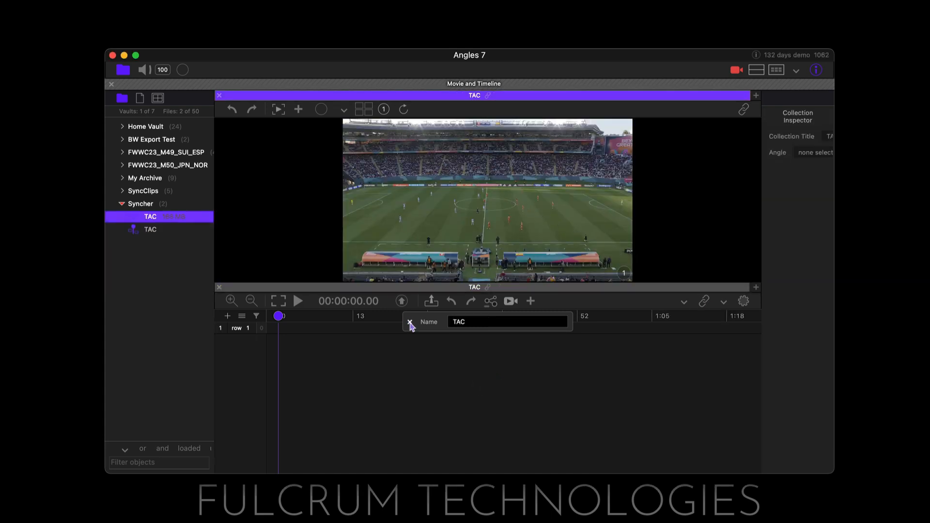
{"action": "left_click", "coordinate": [410, 321]}
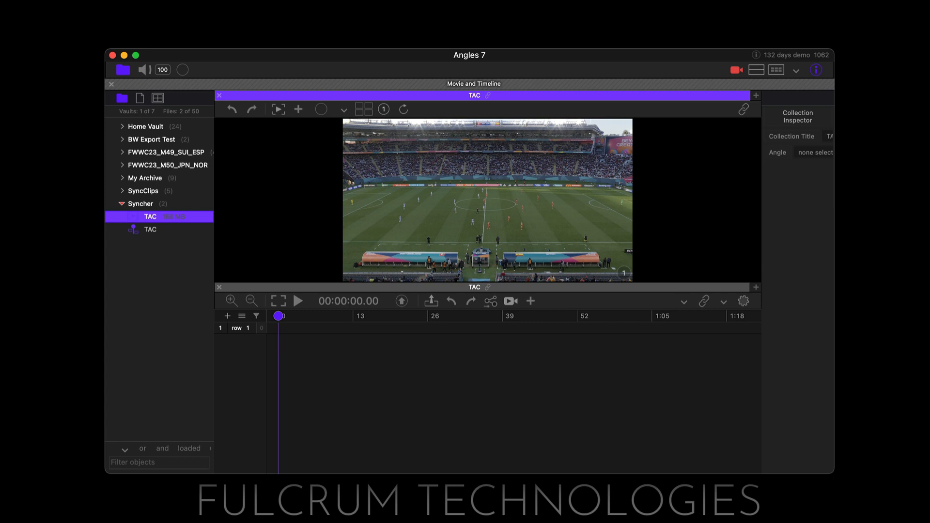
Add the 16L_1 video file to the TAC collection as a second, new angle
{"action": "key", "text": "super+Tab"}
{"action": "left_click_drag", "start_coordinate": [834, 173], "coordinate": [652, 199]}
{"action": "left_click", "coordinate": [516, 187]}
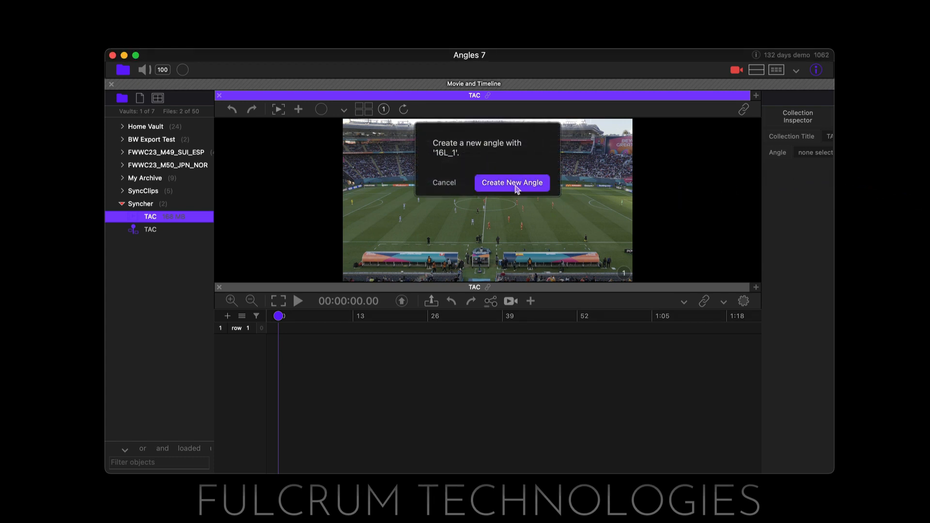
Append the 16L_2 and 16L_3 files and one further video file to the second angle
{"action": "key", "text": "super+Tab"}
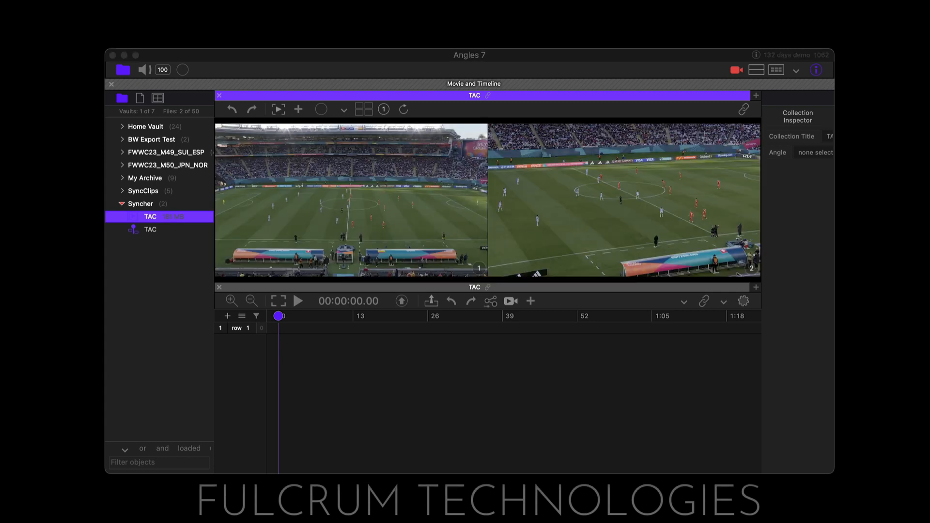
{"action": "left_click_drag", "start_coordinate": [834, 185], "coordinate": [585, 207]}
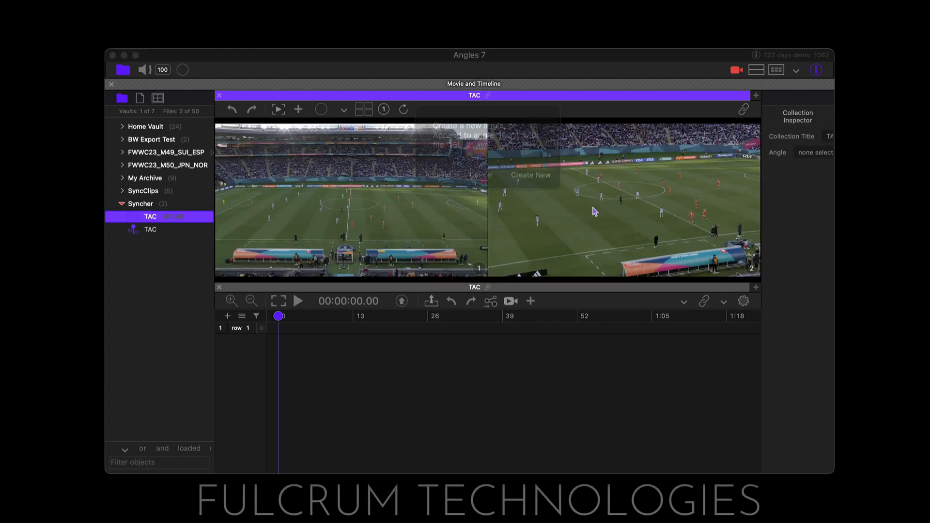
{"action": "left_click", "coordinate": [438, 191]}
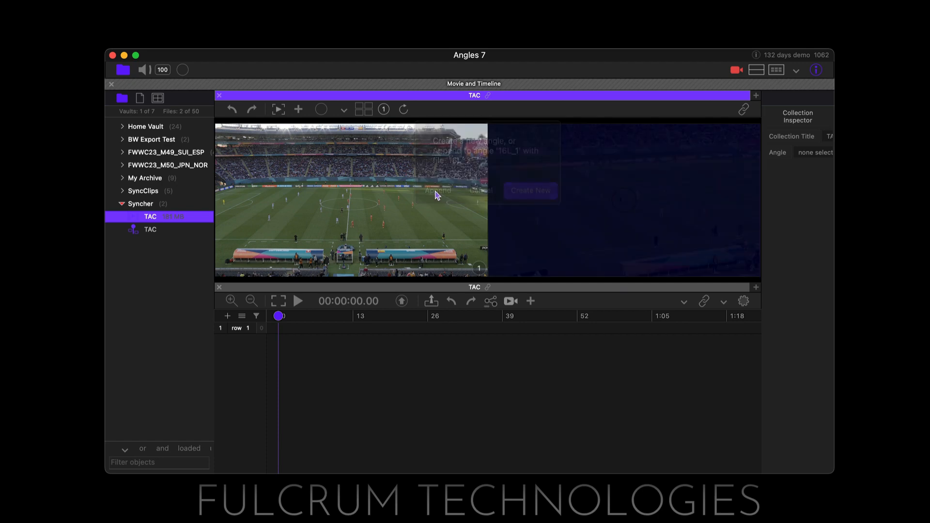
{"action": "key", "text": "super+Tab"}
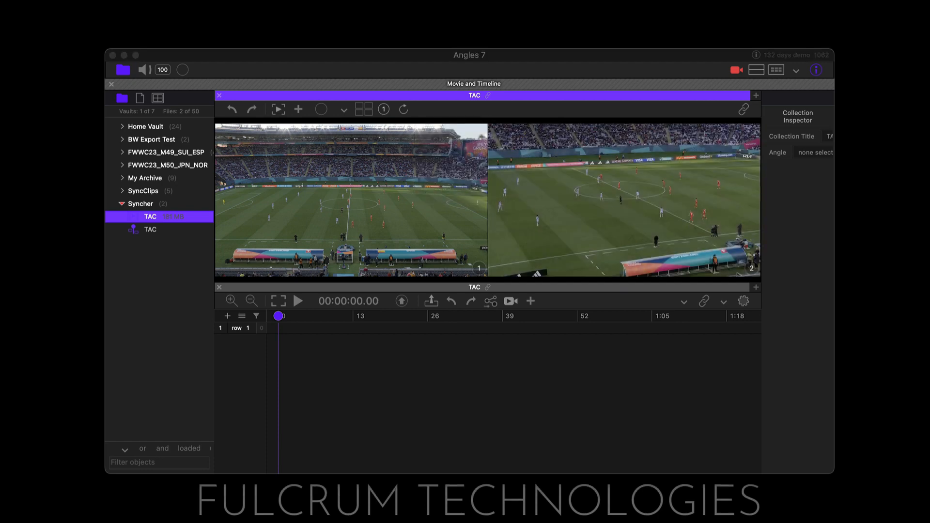
{"action": "left_click_drag", "start_coordinate": [833, 191], "coordinate": [569, 208]}
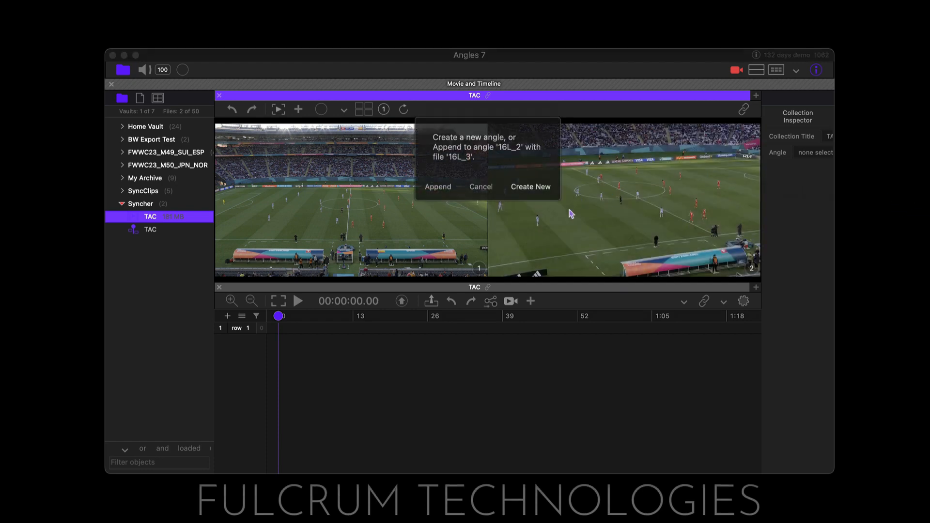
{"action": "left_click", "coordinate": [428, 192]}
{"action": "left_click", "coordinate": [429, 193]}
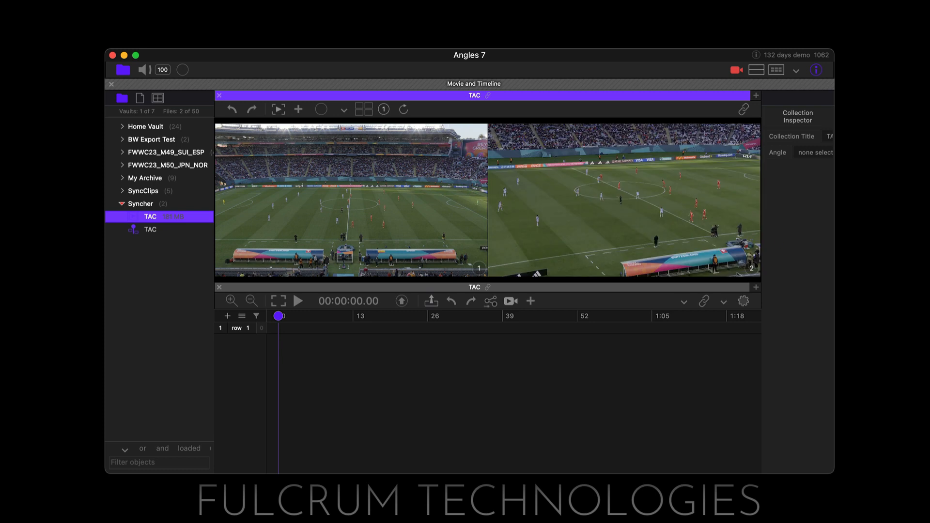
{"action": "key", "text": "super+Tab"}
{"action": "left_click_drag", "start_coordinate": [834, 209], "coordinate": [654, 199]}
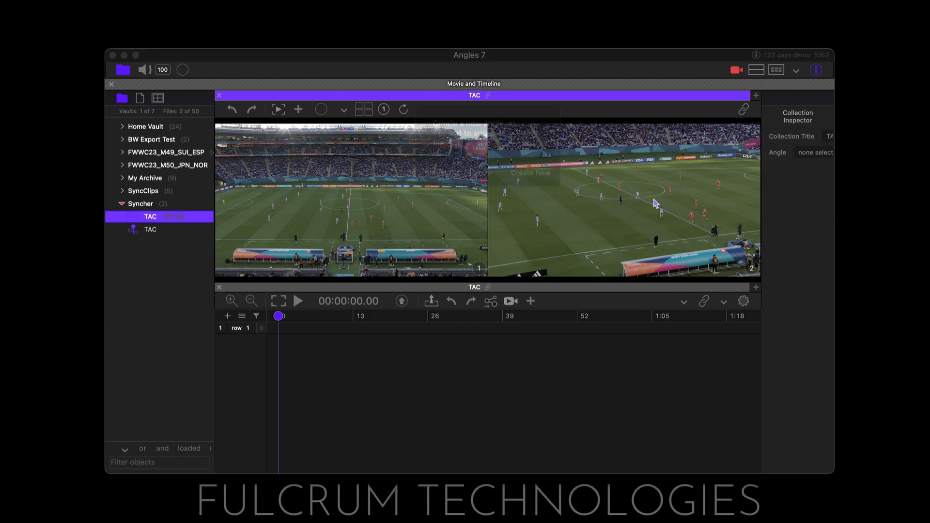
{"action": "left_click", "coordinate": [439, 192]}
{"action": "left_click", "coordinate": [439, 192]}
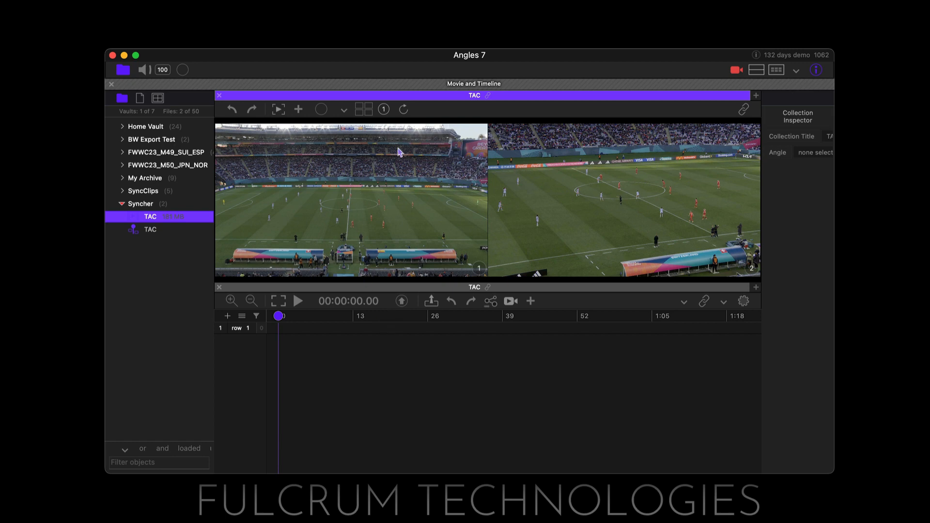
Turn on Synchronize Angles and align the second angle's first clip, pinning its frame at 00:00:00.50 and releasing it at 00:00:10.57
{"action": "left_click", "coordinate": [344, 112]}
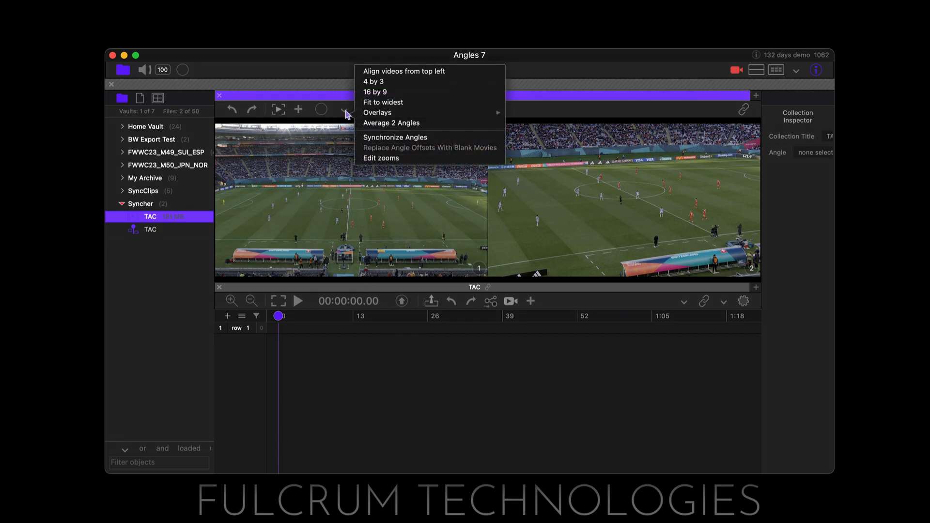
{"action": "left_click", "coordinate": [415, 140]}
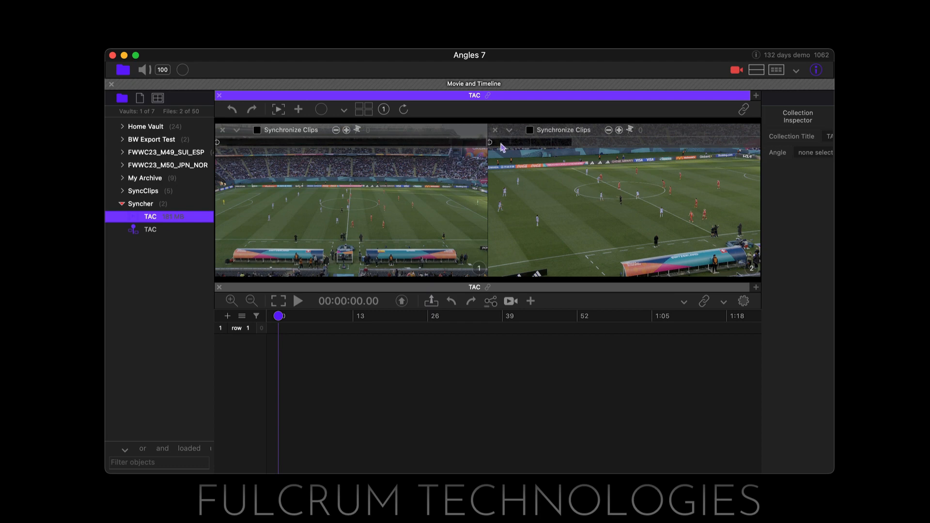
{"action": "mouse_move", "coordinate": [502, 146]}
{"action": "left_mouse_down"}
{"action": "mouse_move", "coordinate": [561, 146]}
{"action": "mouse_move", "coordinate": [500, 146]}
{"action": "left_mouse_up"}
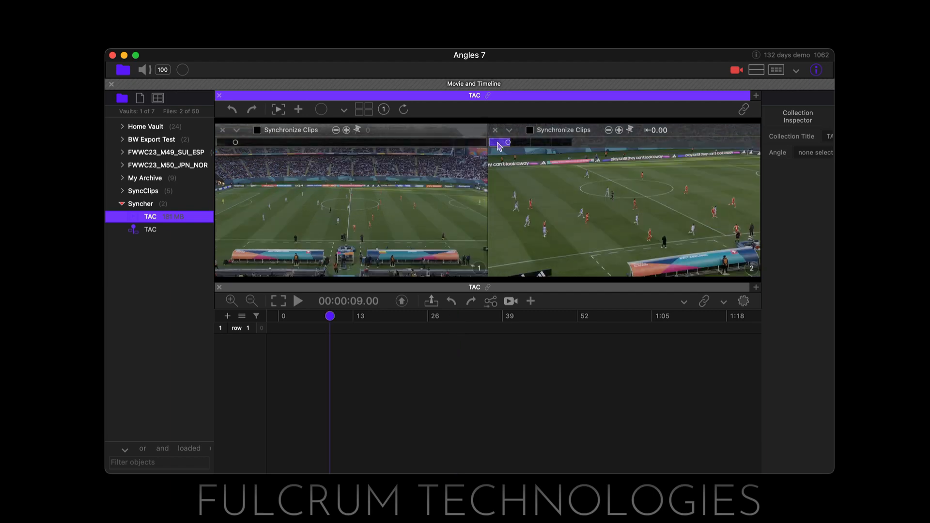
{"action": "left_click_drag", "start_coordinate": [334, 322], "coordinate": [283, 325]}
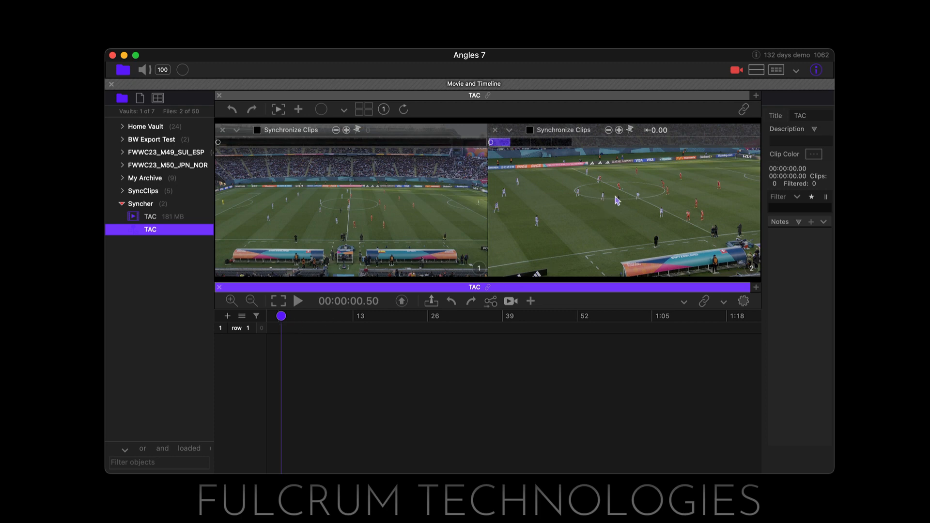
{"action": "left_click", "coordinate": [632, 130]}
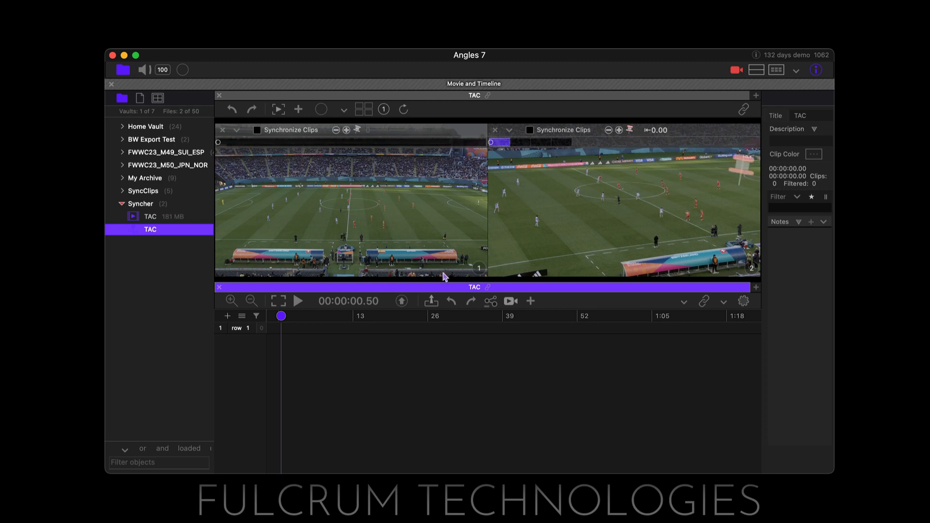
{"action": "left_click_drag", "start_coordinate": [287, 322], "coordinate": [340, 318]}
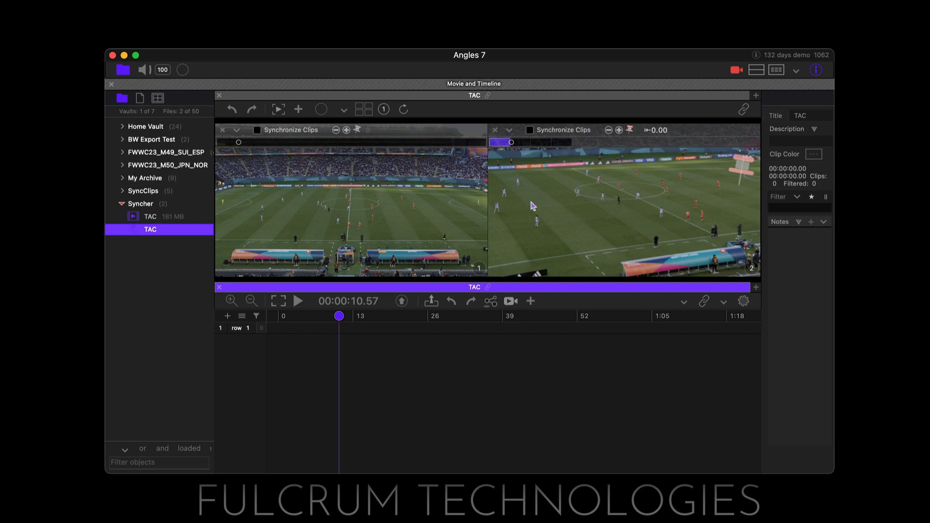
{"action": "left_click", "coordinate": [631, 131]}
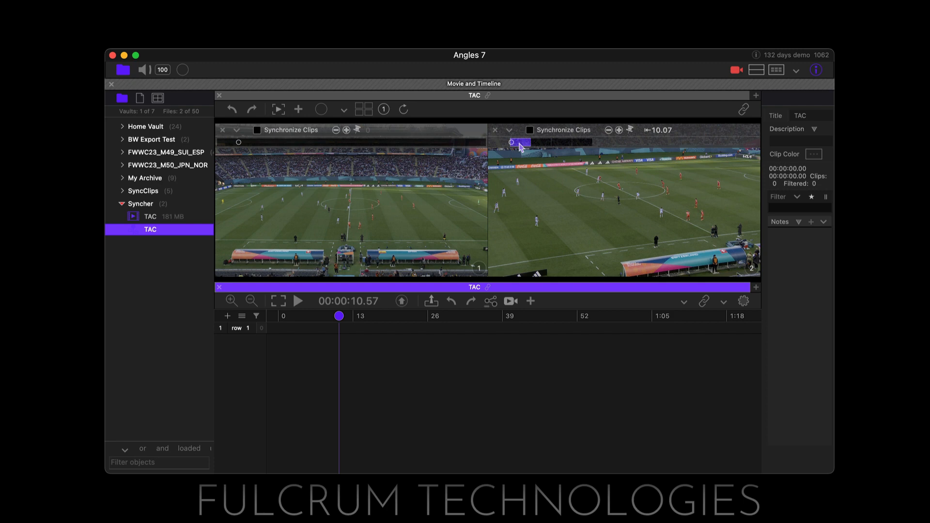
Align the second angle's second clip with the TAC video, pinning its frame at 00:00:24.18 and releasing it at 00:00:34.12
{"action": "left_click_drag", "start_coordinate": [523, 148], "coordinate": [544, 146]}
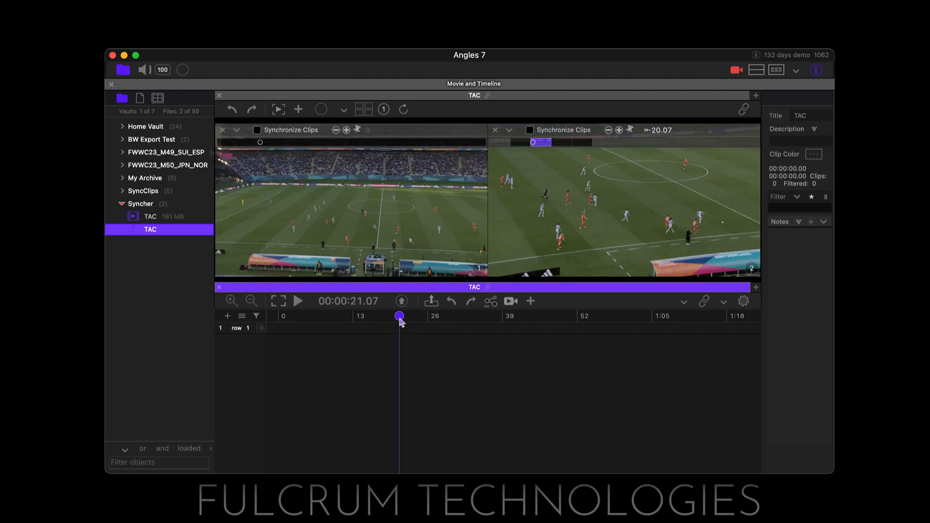
{"action": "left_click_drag", "start_coordinate": [400, 320], "coordinate": [415, 318]}
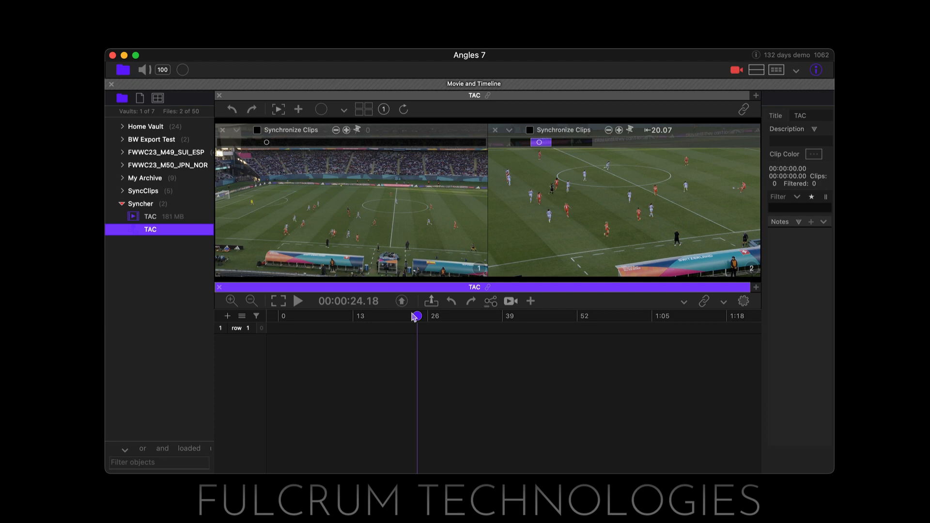
{"action": "left_click", "coordinate": [630, 131]}
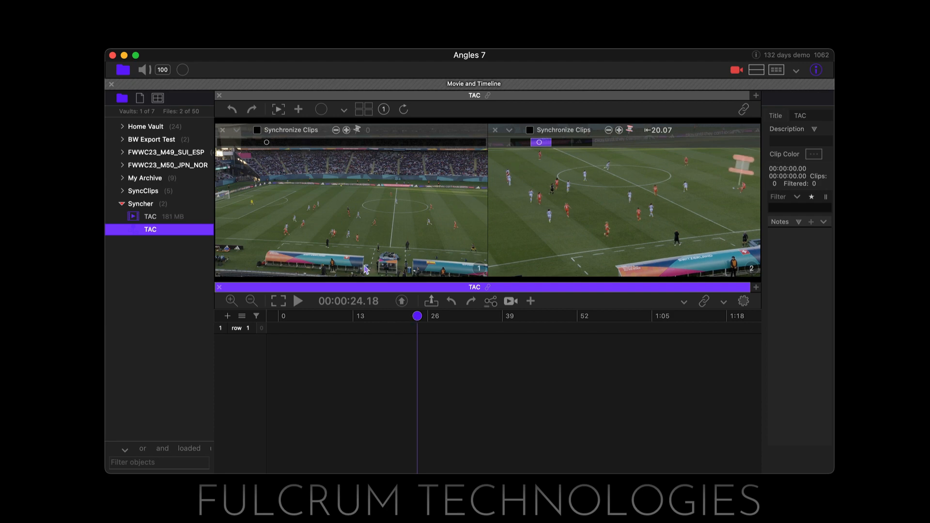
{"action": "left_click_drag", "start_coordinate": [421, 319], "coordinate": [476, 316]}
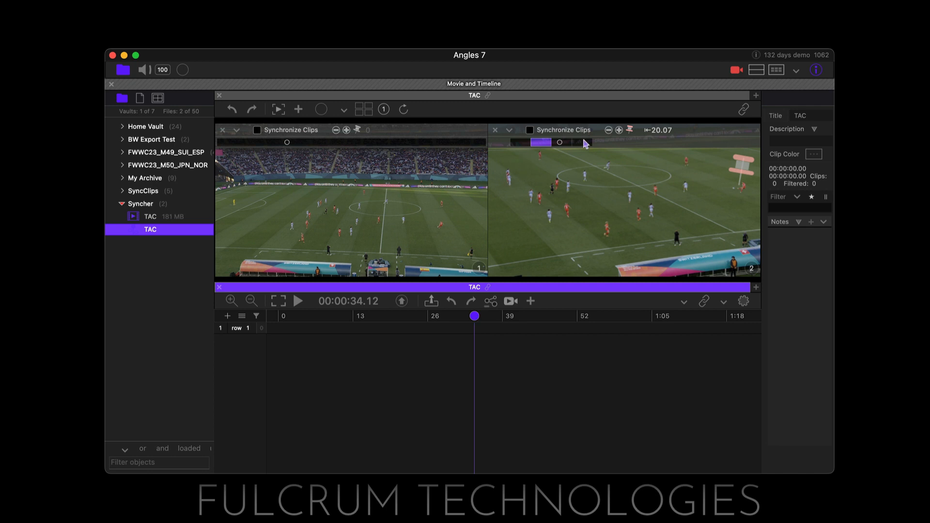
{"action": "left_click_drag", "start_coordinate": [605, 253], "coordinate": [604, 252]}
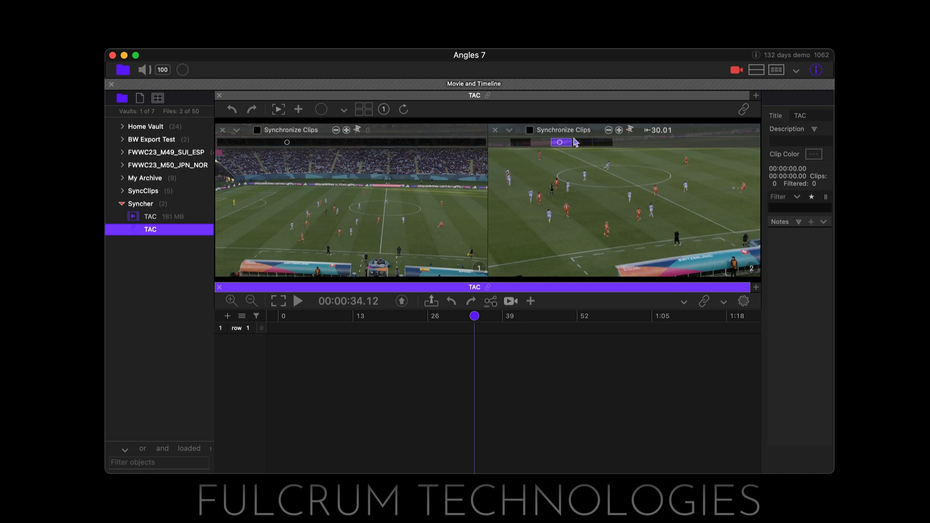
Align the second angle's third clip with the TAC video, pinning its frame at 00:00:41.59 and releasing it at 00:01:01.67
{"action": "left_click_drag", "start_coordinate": [475, 318], "coordinate": [517, 313]}
{"action": "left_click", "coordinate": [584, 143]}
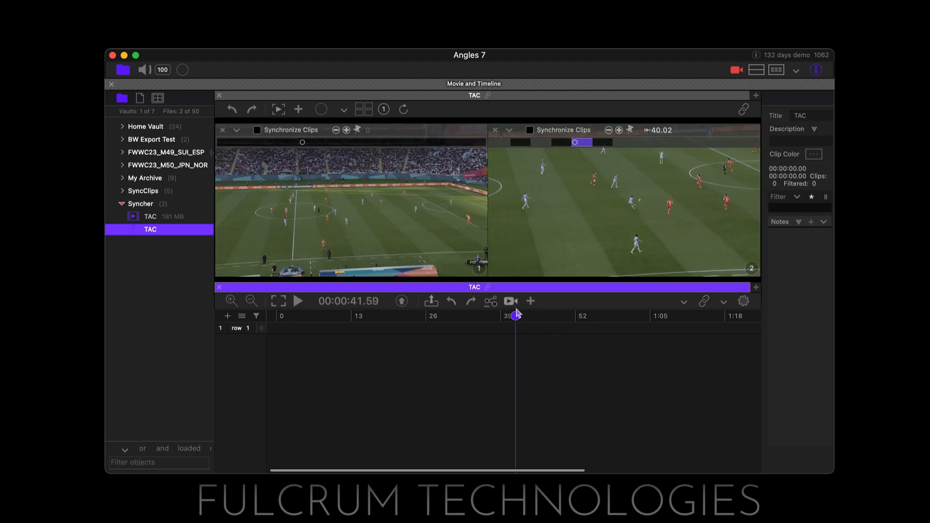
{"action": "left_click", "coordinate": [630, 130]}
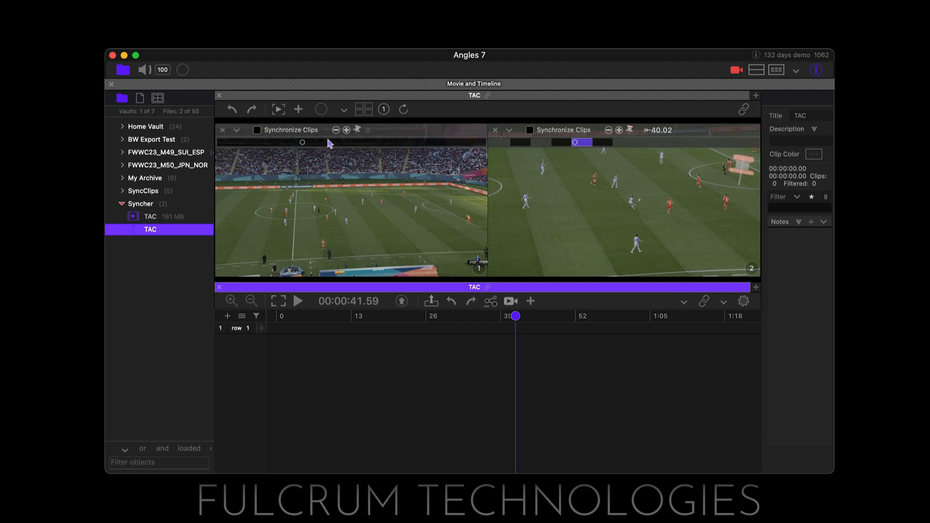
{"action": "left_click", "coordinate": [521, 318]}
{"action": "left_click_drag", "start_coordinate": [521, 318], "coordinate": [633, 313]}
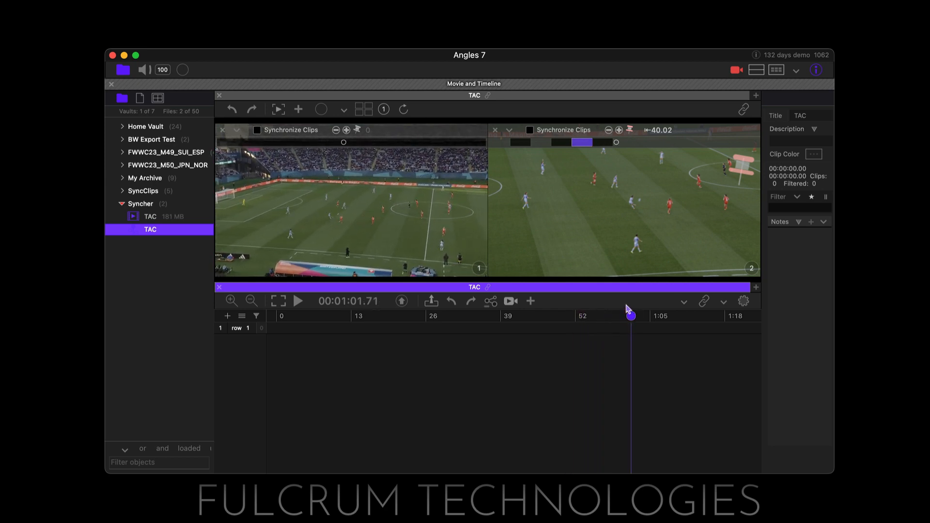
{"action": "scroll", "coordinate": [626, 305], "scroll_direction": "right", "scroll_amount": 1}
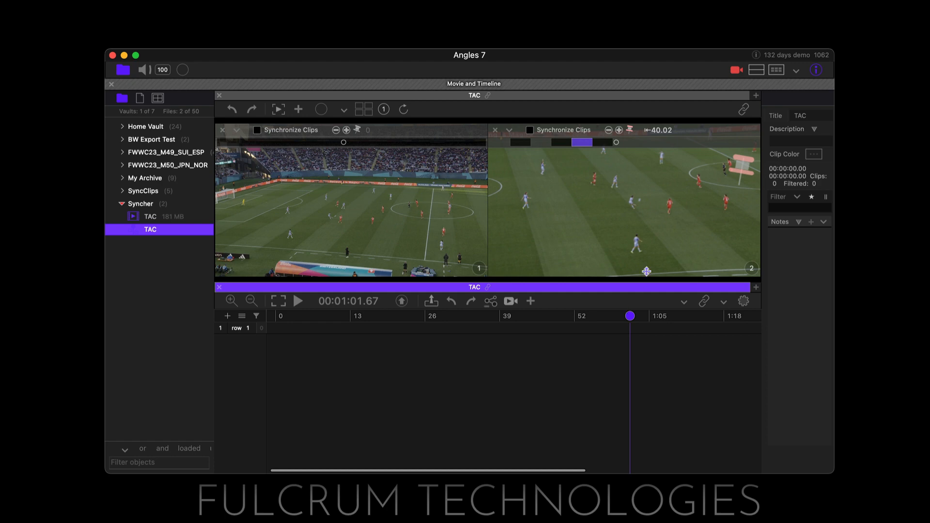
{"action": "key", "text": "p"}
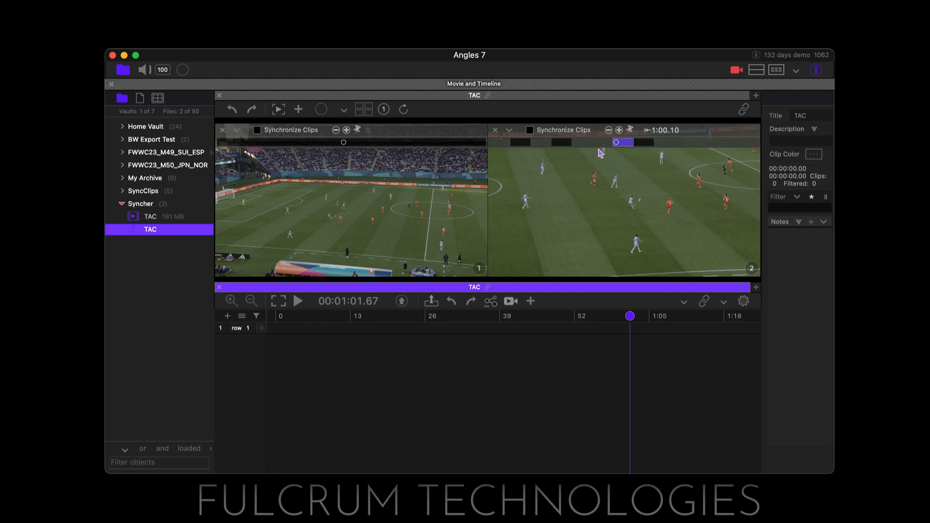
Align the second angle's fourth clip with the TAC video, pinning its frame at 00:01:11.15 and releasing it at 00:01:46.17
{"action": "left_click", "coordinate": [646, 144]}
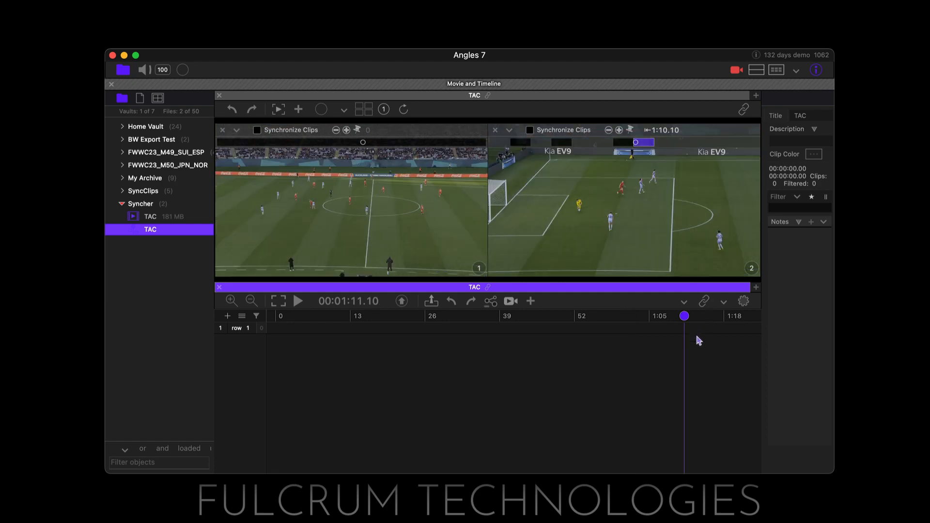
{"action": "scroll", "coordinate": [697, 338], "scroll_direction": "right", "scroll_amount": 3}
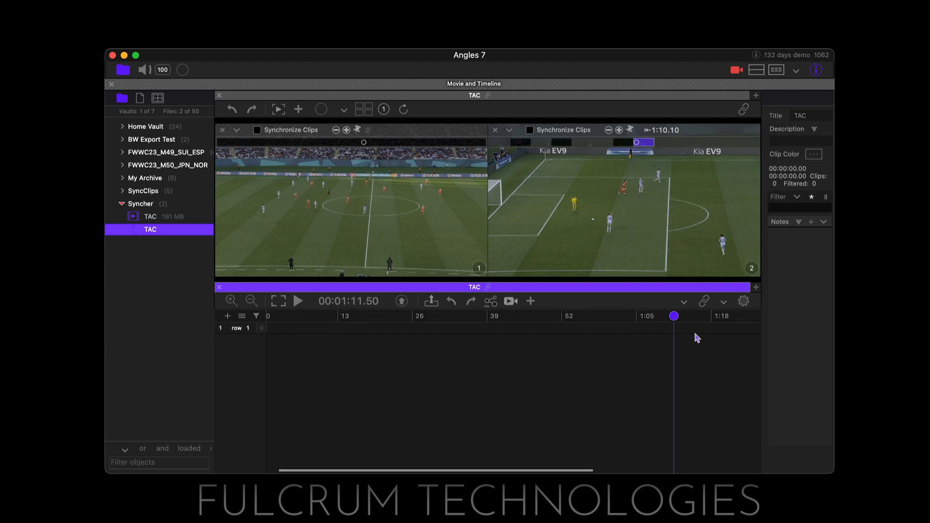
{"action": "key", "text": "Right"}
{"action": "key", "text": "Right"}
{"action": "key", "text": "Right"}
{"action": "key", "text": "Right"}
{"action": "key", "text": "Right"}
{"action": "key", "text": "Right"}
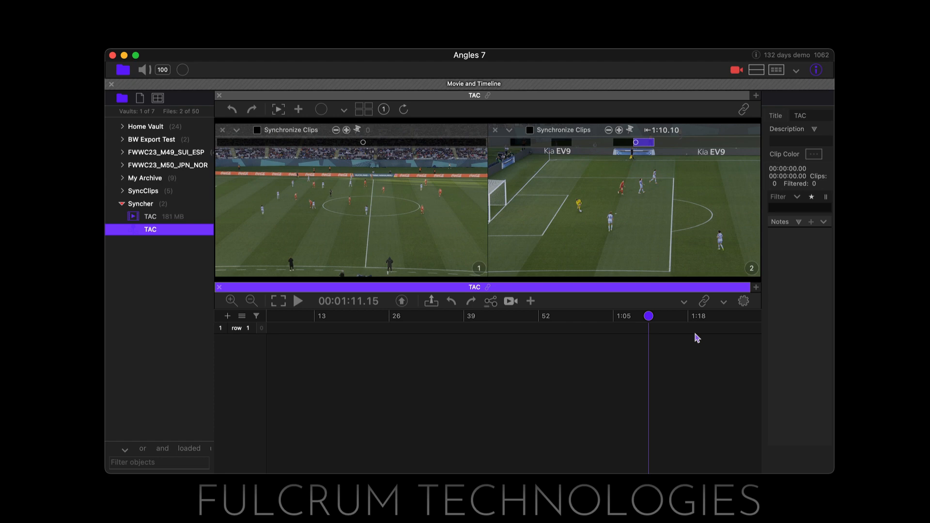
{"action": "left_click", "coordinate": [630, 130]}
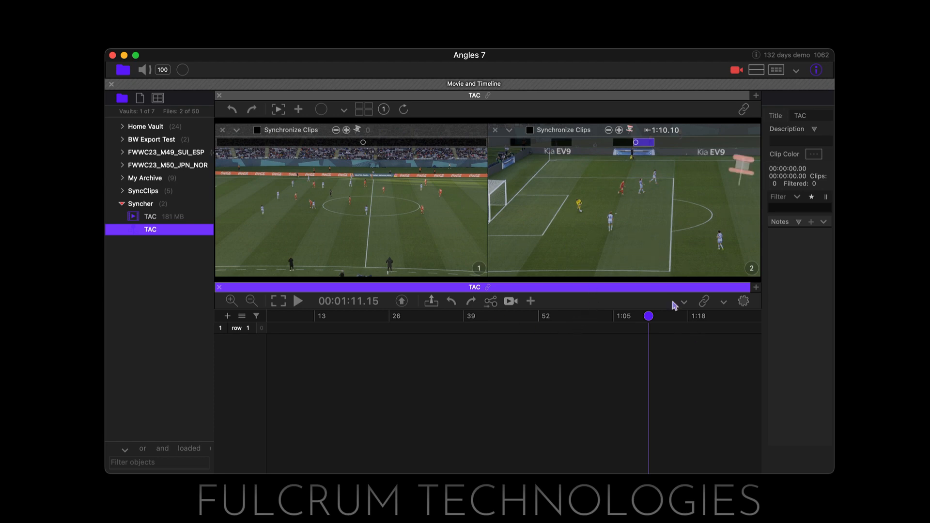
{"action": "left_click_drag", "start_coordinate": [649, 315], "coordinate": [610, 316]}
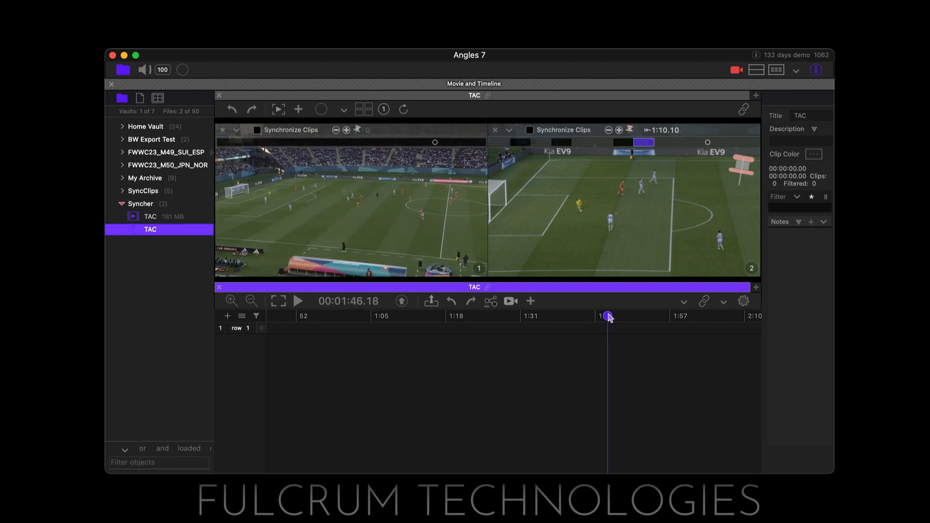
{"action": "left_click_drag", "start_coordinate": [608, 314], "coordinate": [608, 314]}
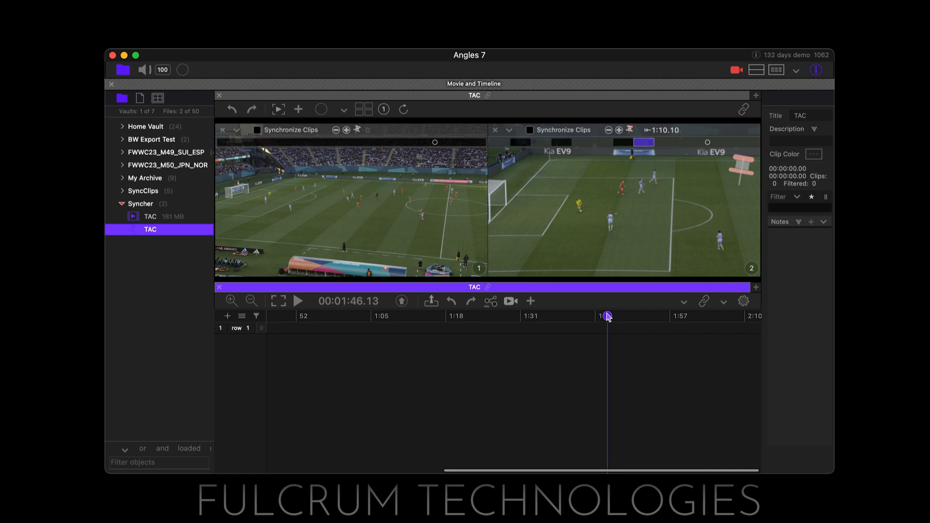
{"action": "left_click_drag", "start_coordinate": [607, 314], "coordinate": [608, 314]}
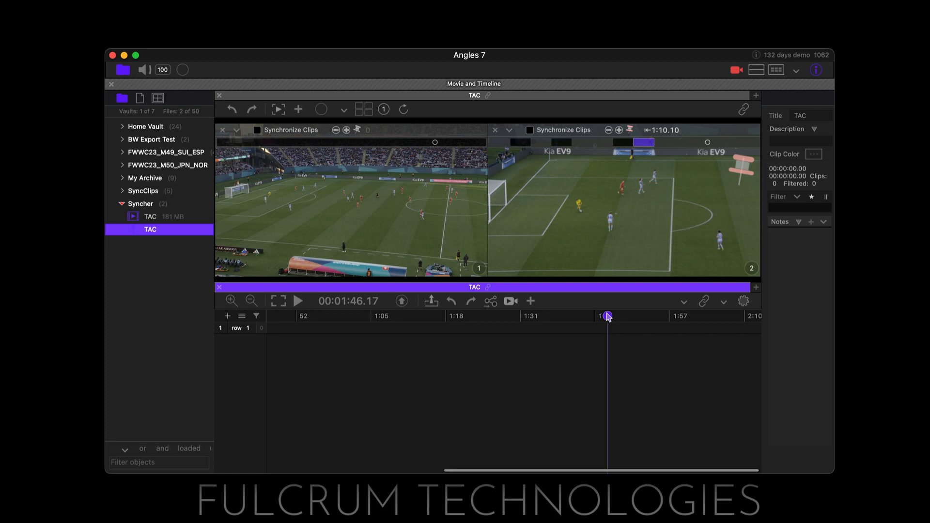
{"action": "left_click", "coordinate": [631, 129]}
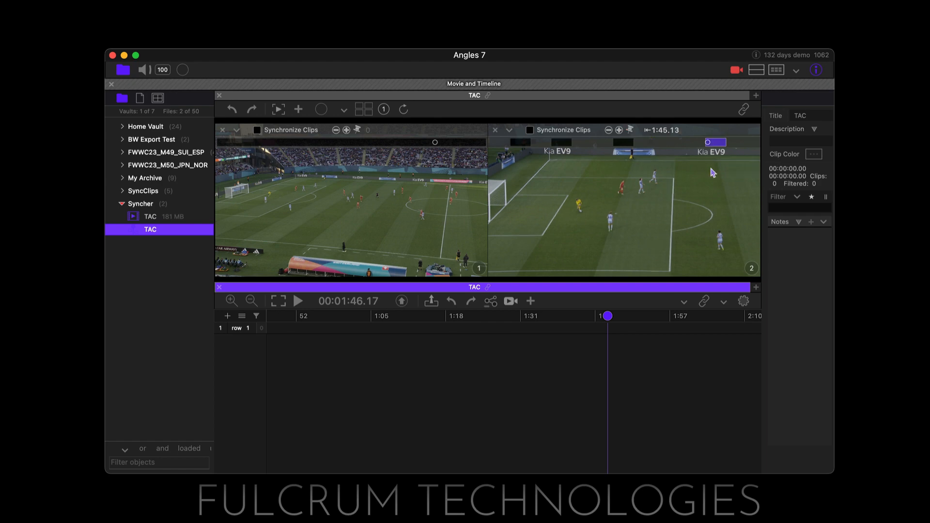
Check the synchronized footage around 00:00:33.60 and replace the second angle's offsets with blank movies
{"action": "left_click_drag", "start_coordinate": [605, 316], "coordinate": [472, 330]}
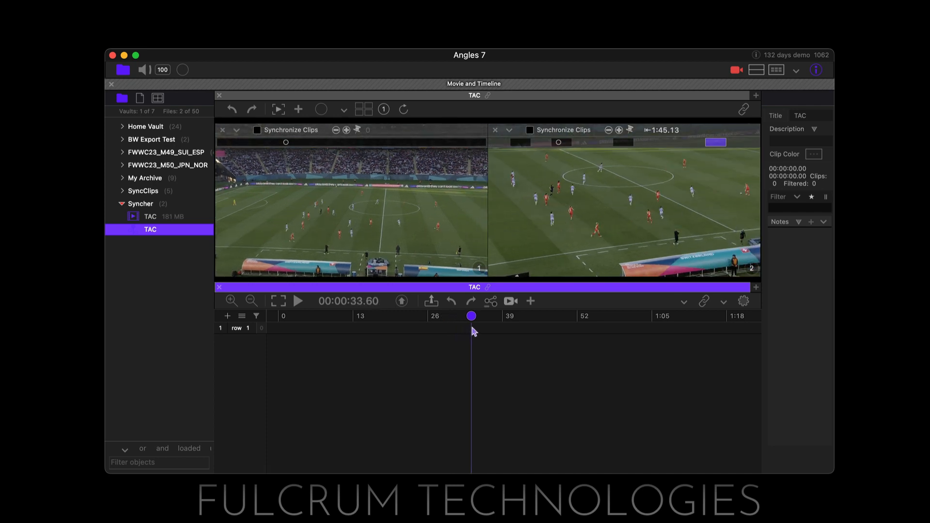
{"action": "left_click", "coordinate": [510, 129]}
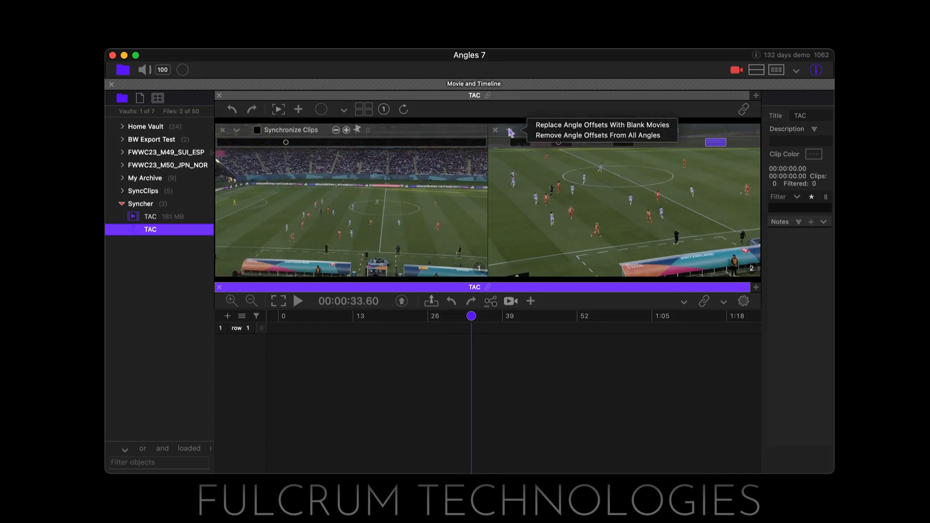
{"action": "left_click", "coordinate": [565, 125]}
Switch to Finder and preview empty angle image.png in Macintosh HD/Users/Shared/Angles/Preferences/Empty Angle Image
{"action": "left_click_drag", "start_coordinate": [929, 146], "coordinate": [308, 140]}
{"action": "key", "text": "super+shift+c"}
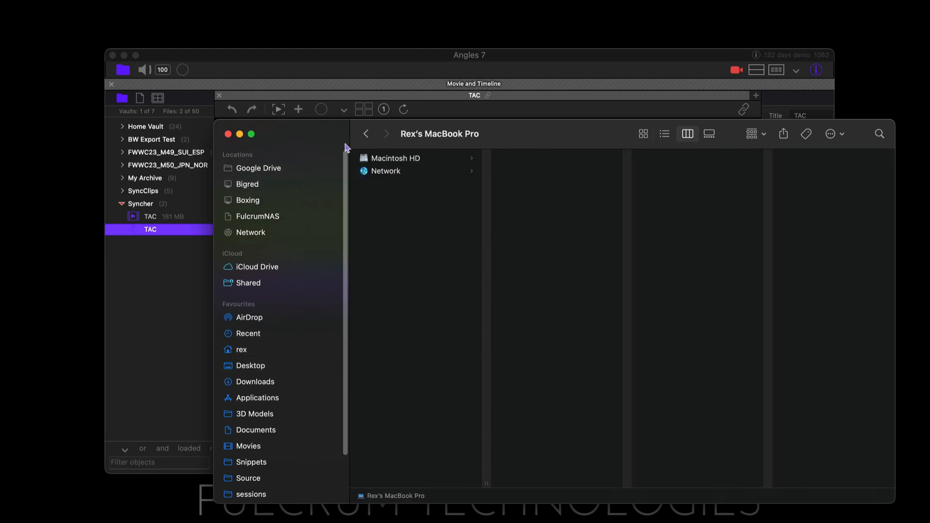
{"action": "left_click", "coordinate": [420, 159]}
{"action": "left_click", "coordinate": [567, 209]}
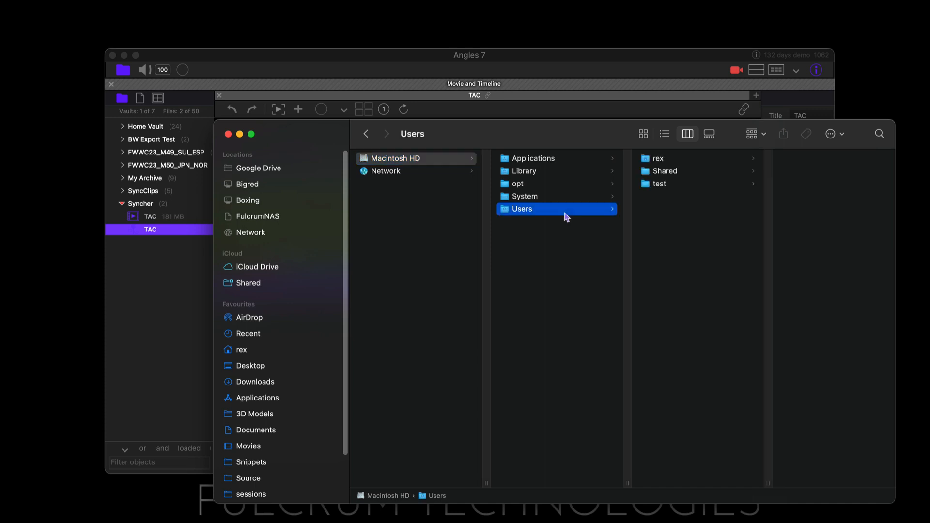
{"action": "left_click", "coordinate": [692, 173]}
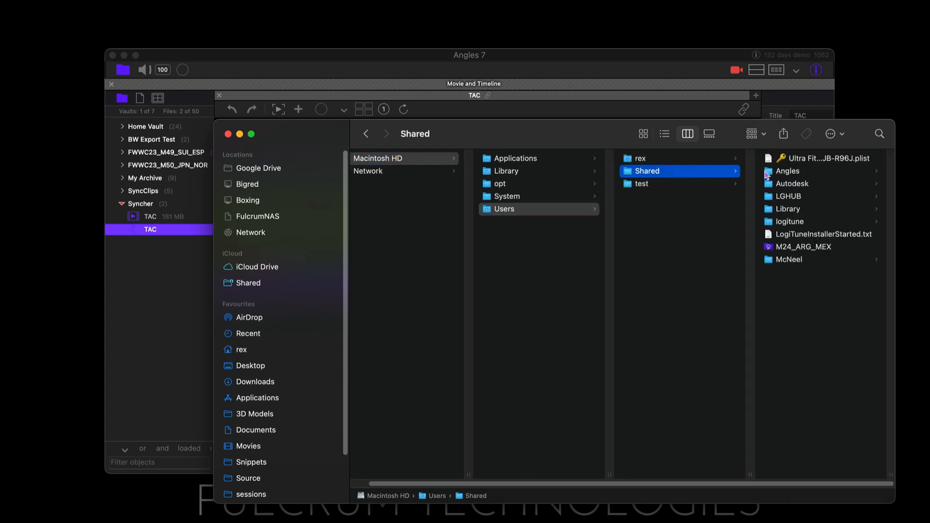
{"action": "left_click", "coordinate": [807, 174]}
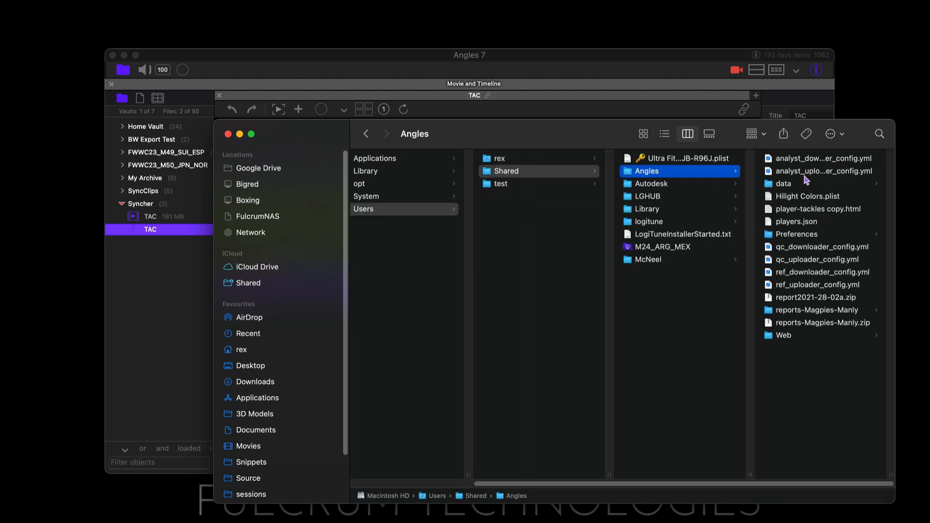
{"action": "left_click", "coordinate": [796, 235]}
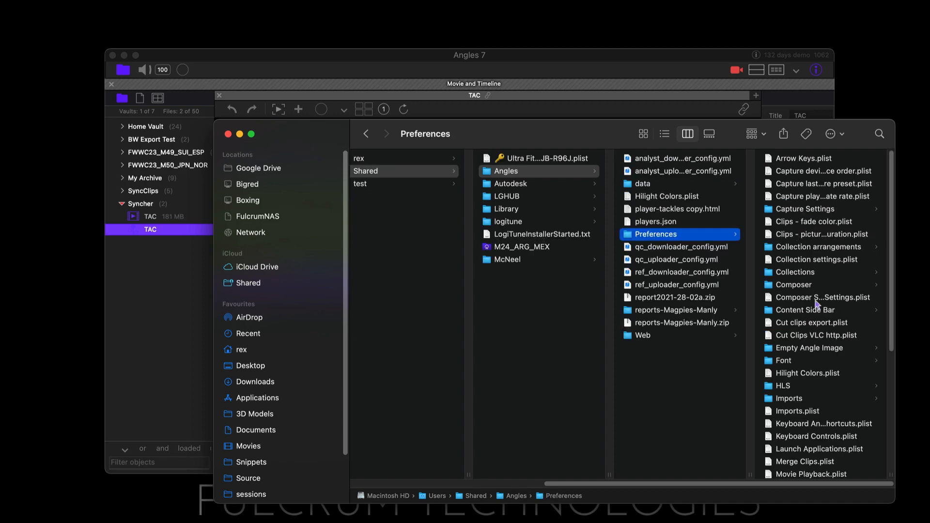
{"action": "left_click", "coordinate": [809, 347]}
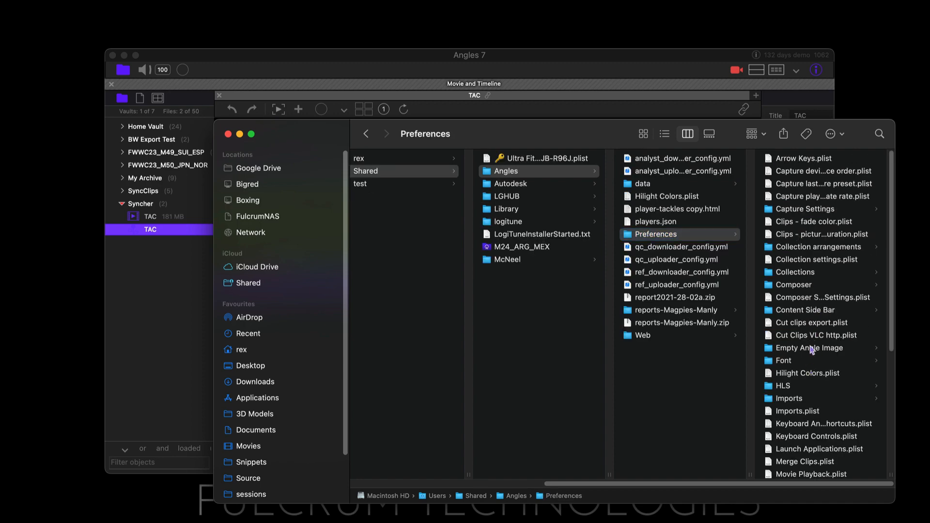
{"action": "left_click", "coordinate": [798, 160]}
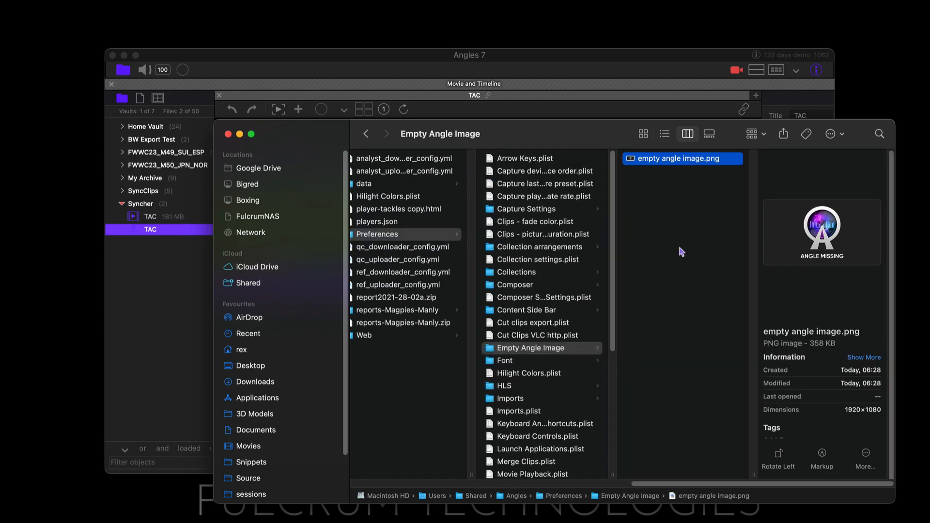
{"action": "key", "text": "space"}
Switch back to Angles 7, play the TAC collection briefly from its start, and return the playhead to 00:00:00.00
{"action": "key", "text": "space"}
{"action": "left_click", "coordinate": [413, 54]}
{"action": "left_click_drag", "start_coordinate": [475, 322], "coordinate": [245, 328]}
{"action": "key", "text": "space"}
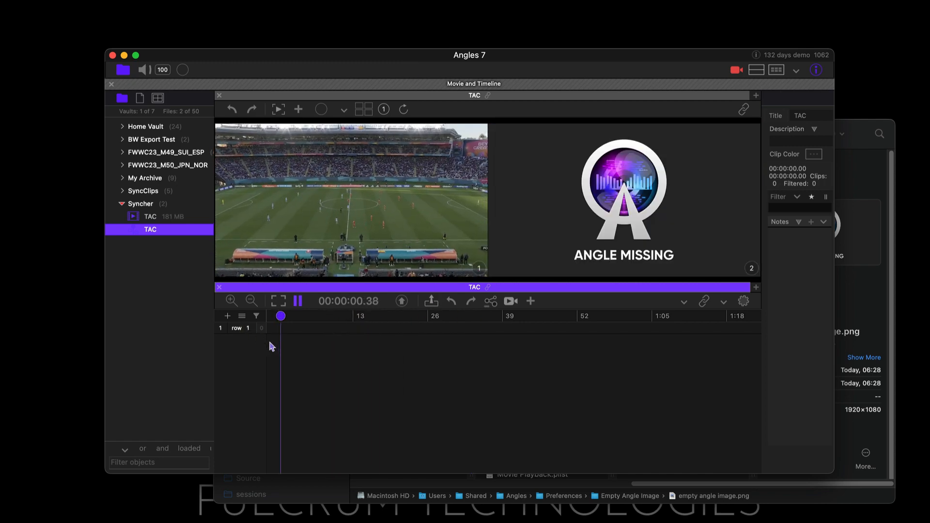
{"action": "key", "text": "space"}
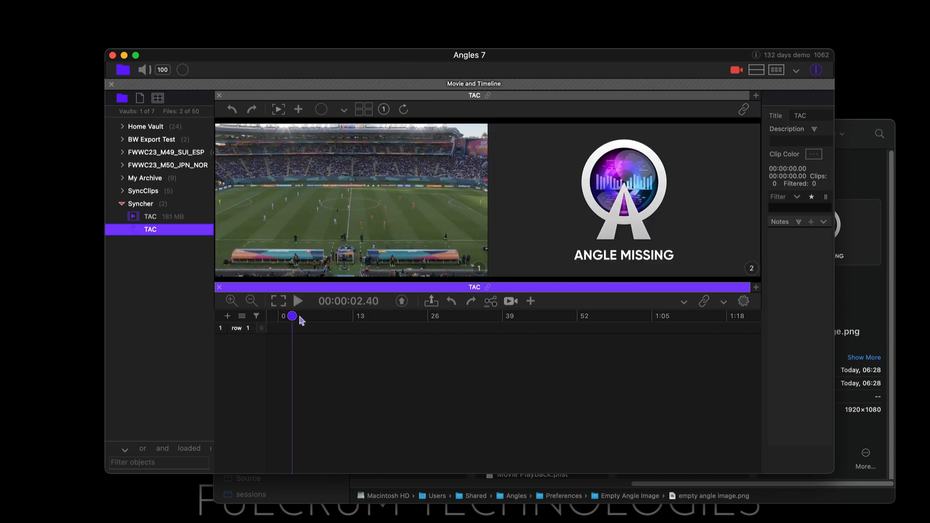
{"action": "left_click_drag", "start_coordinate": [301, 321], "coordinate": [247, 334]}
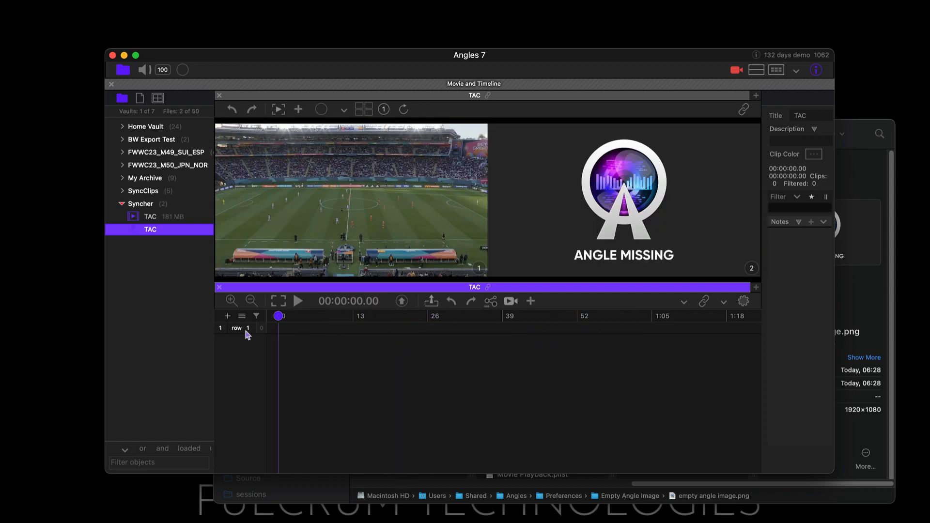